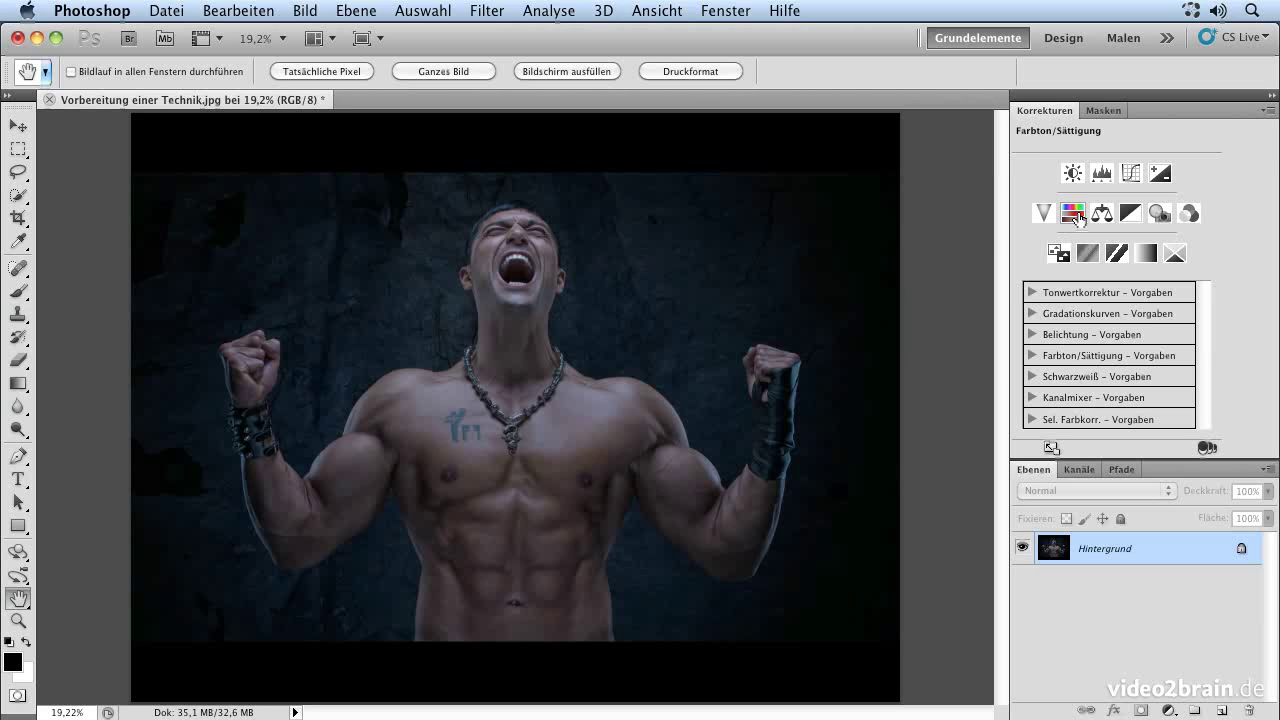
Step: Add a Soft Light Hue/Saturation layer colourised cyan-blue at hue 172, saturation 24
{"action": "left_click", "coordinate": [1073, 213]}
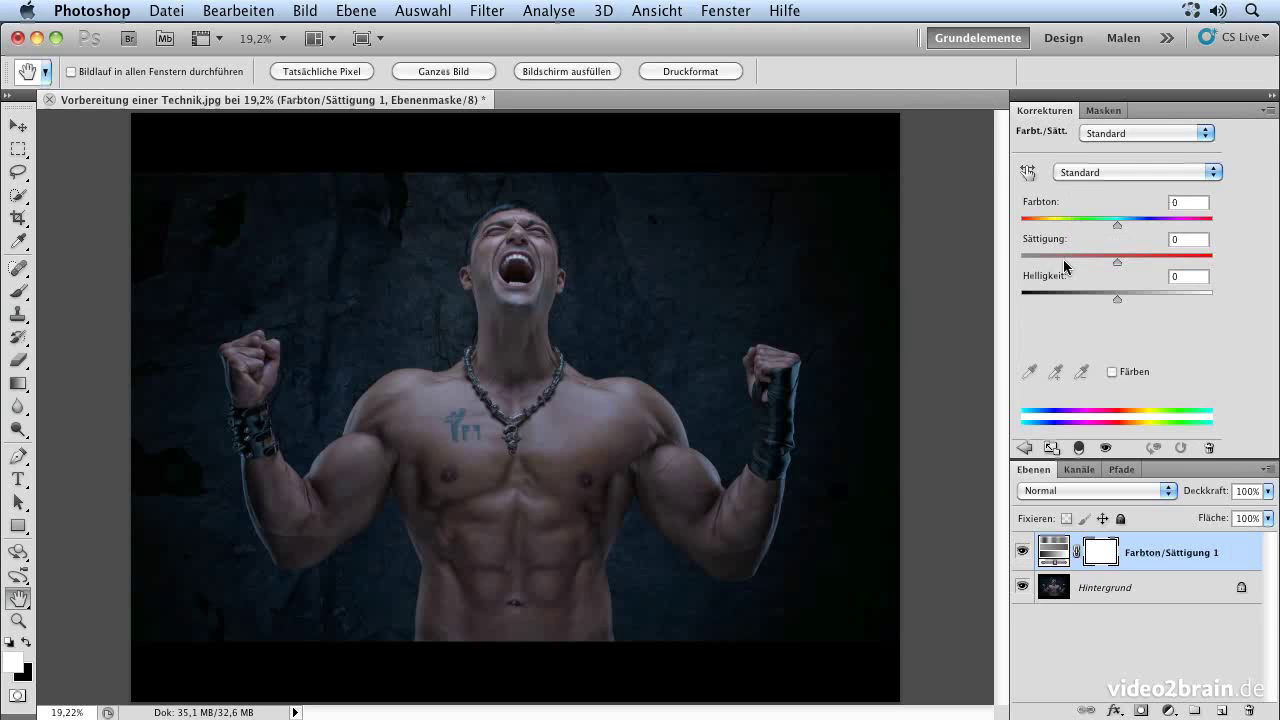
{"action": "left_click", "coordinate": [1144, 492]}
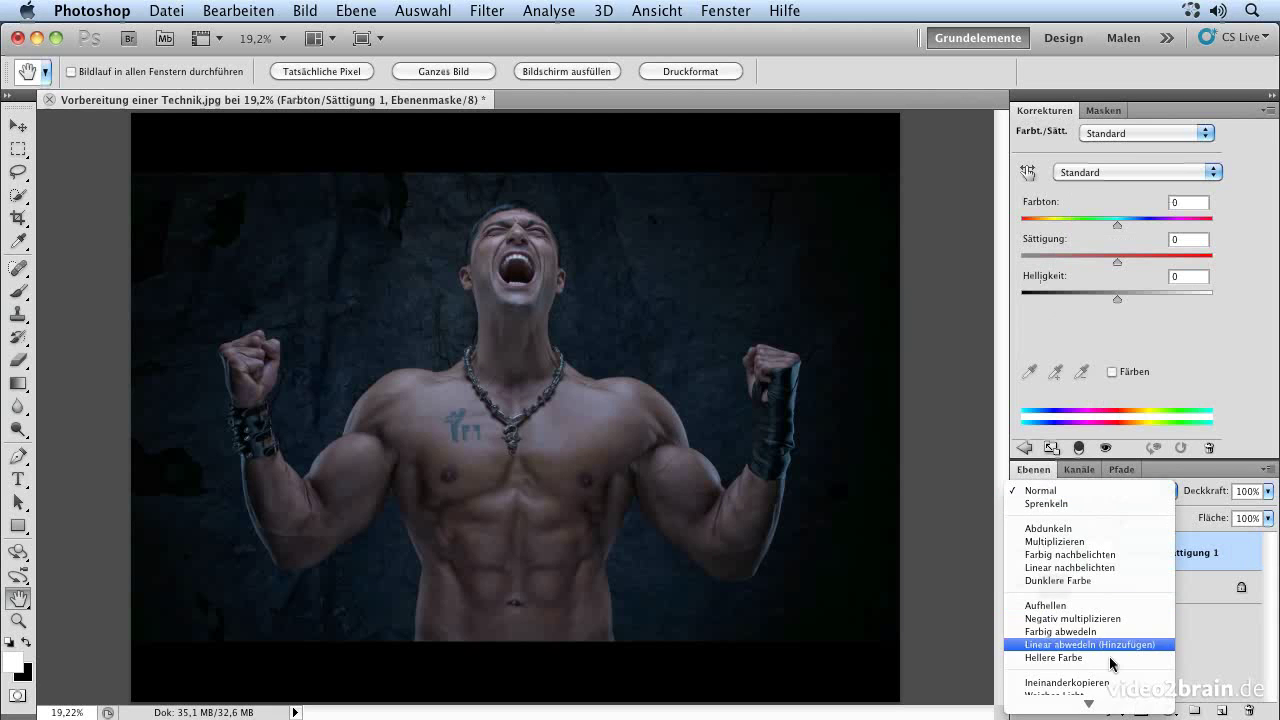
{"action": "left_click", "coordinate": [1085, 605]}
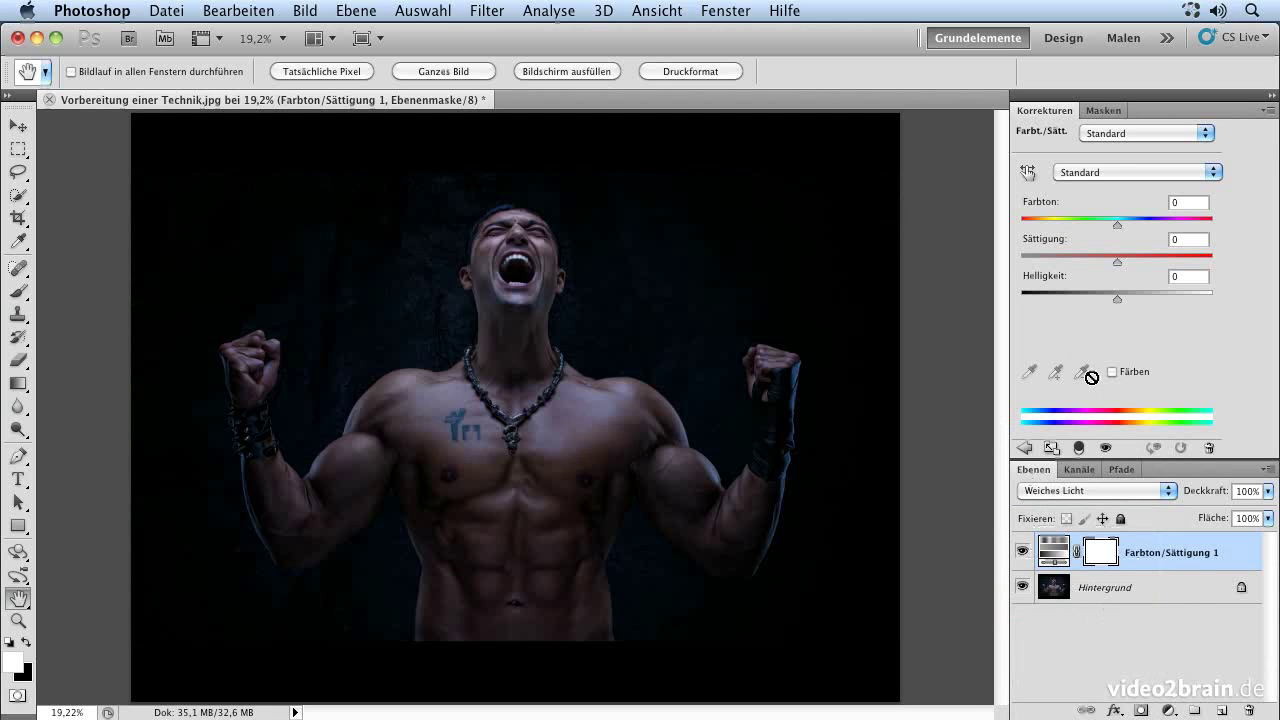
{"action": "left_click", "coordinate": [1112, 371]}
{"action": "mouse_move", "coordinate": [1022, 224]}
{"action": "left_mouse_down"}
{"action": "mouse_move", "coordinate": [1126, 228]}
{"action": "mouse_move", "coordinate": [1115, 228]}
{"action": "left_mouse_up"}
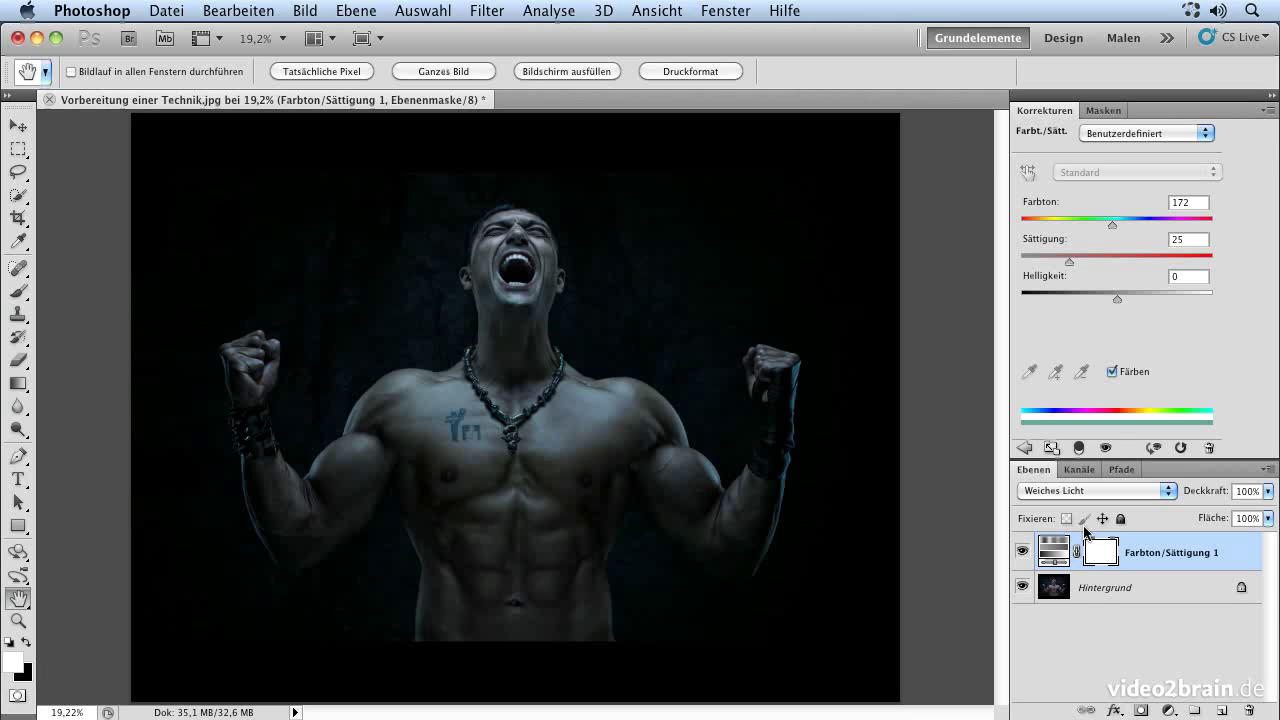
{"action": "left_click_drag", "start_coordinate": [1068, 262], "coordinate": [1066, 262]}
Step: Delete the tint layer, duplicate the background and convert the copy to a smart object
{"action": "key", "text": "Delete"}
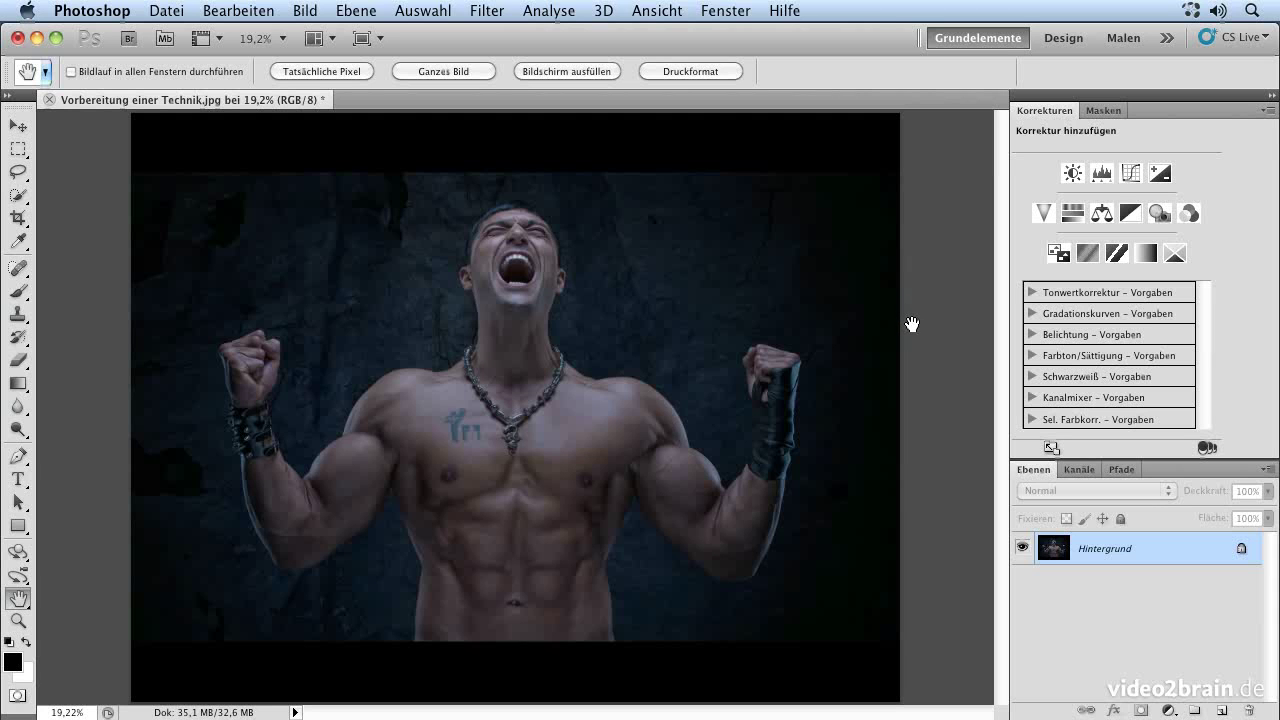
{"action": "key", "text": "ctrl+j"}
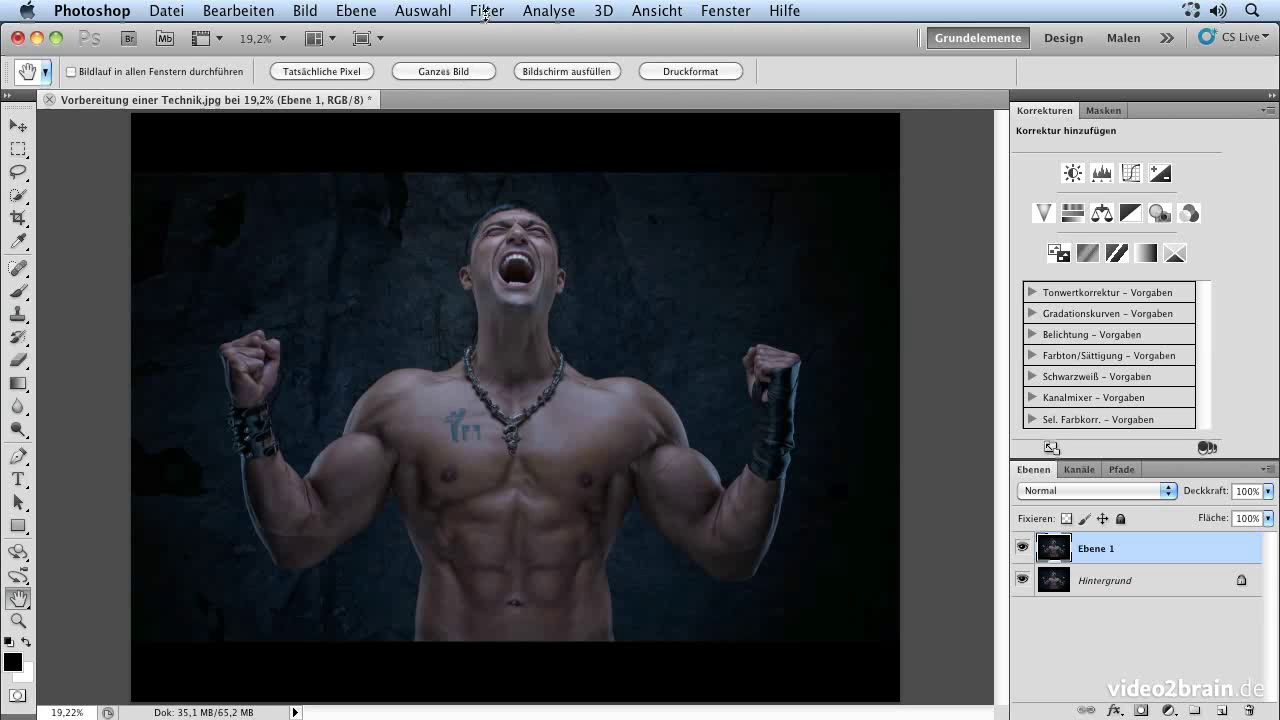
{"action": "left_click", "coordinate": [486, 11]}
{"action": "left_click", "coordinate": [538, 76]}
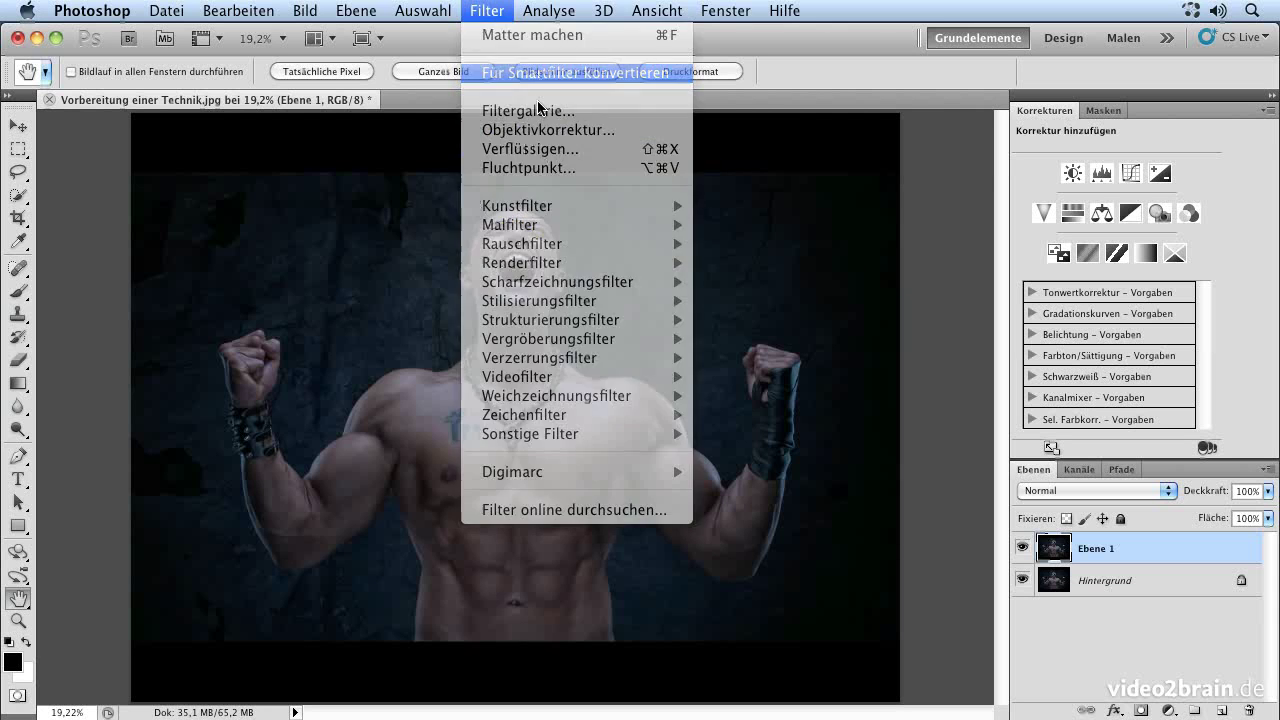
{"action": "left_click", "coordinate": [785, 316]}
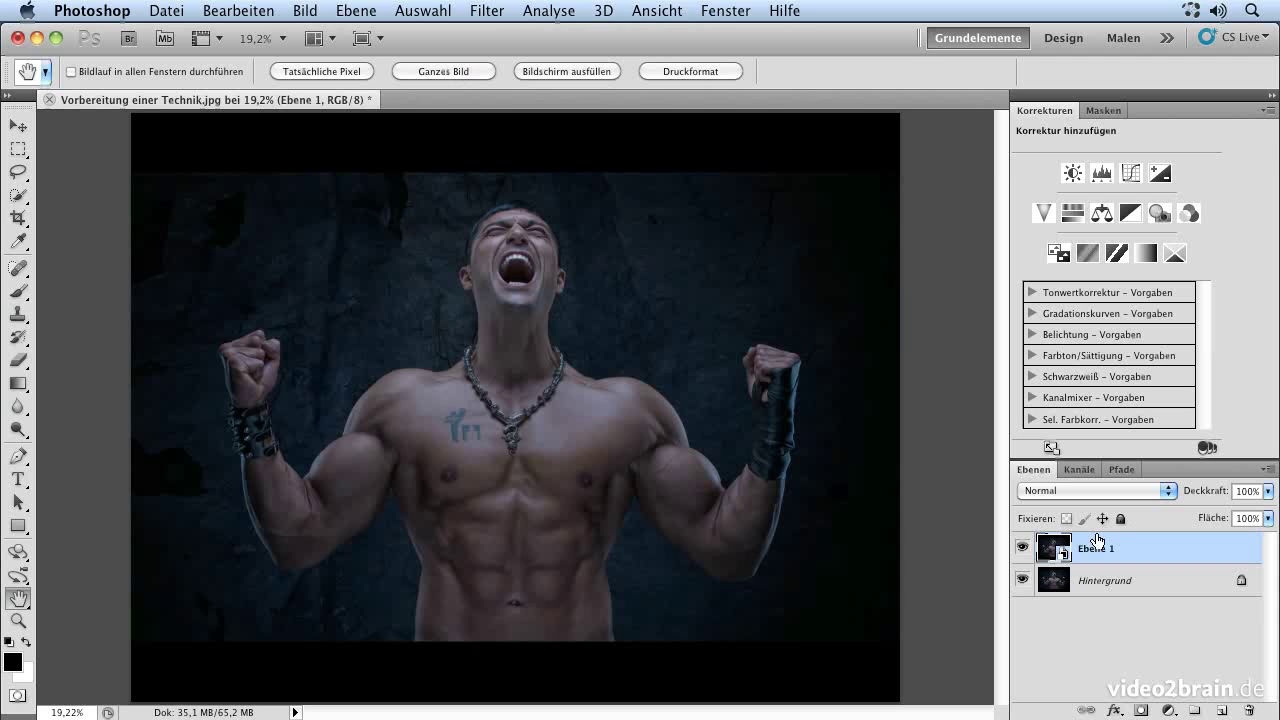
Step: Apply a Shadows/Highlights smart filter with shadows lightened by 19%
{"action": "left_click", "coordinate": [305, 11]}
{"action": "mouse_move", "coordinate": [345, 73]}
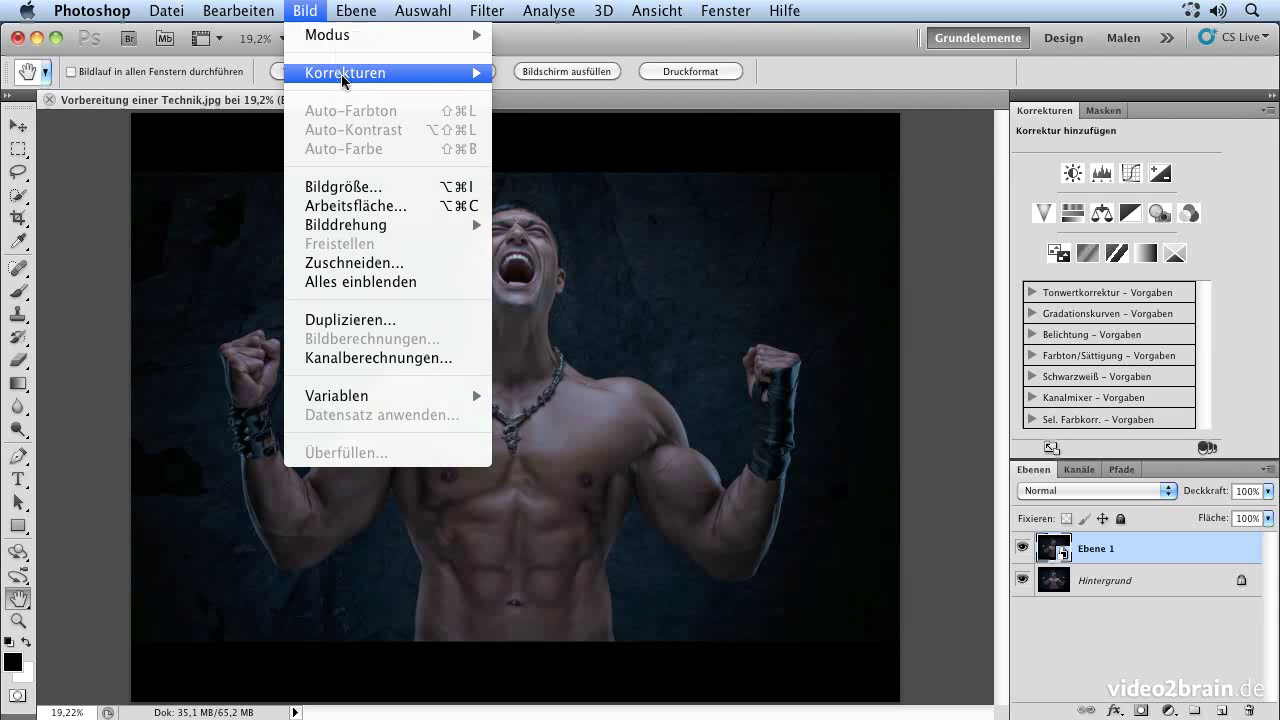
{"action": "left_click", "coordinate": [568, 414]}
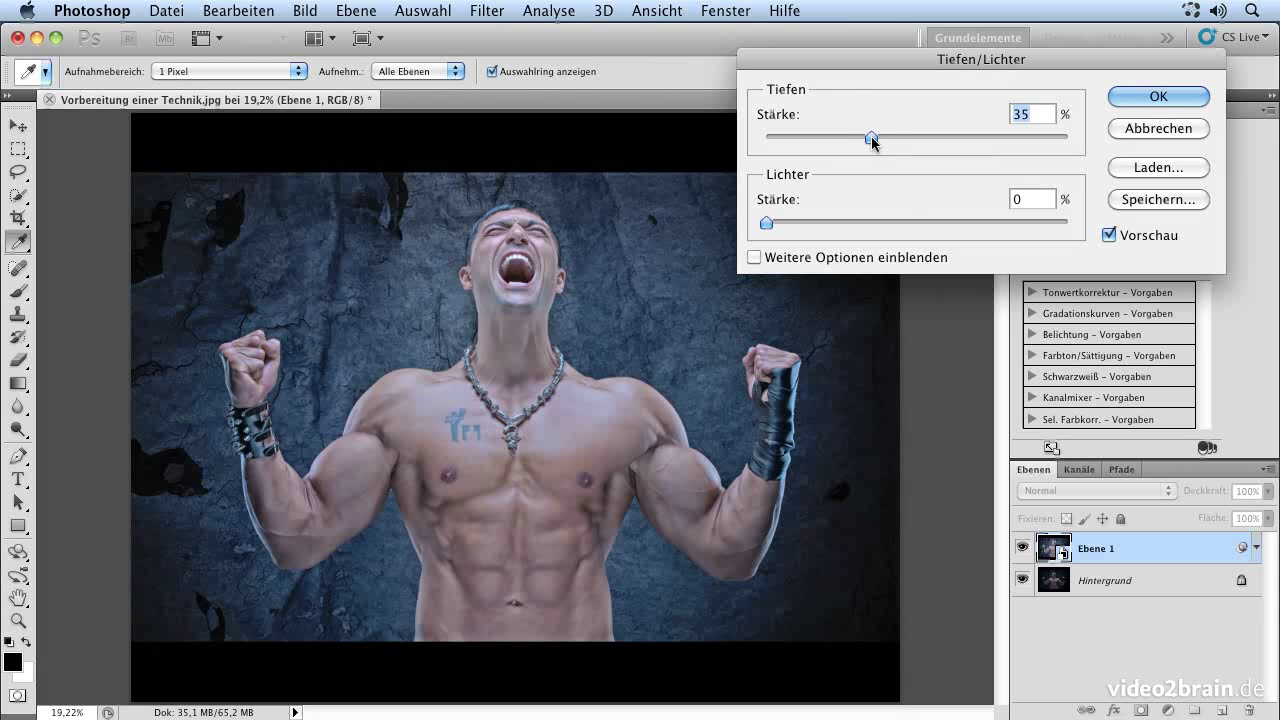
{"action": "left_click_drag", "start_coordinate": [871, 137], "coordinate": [824, 145]}
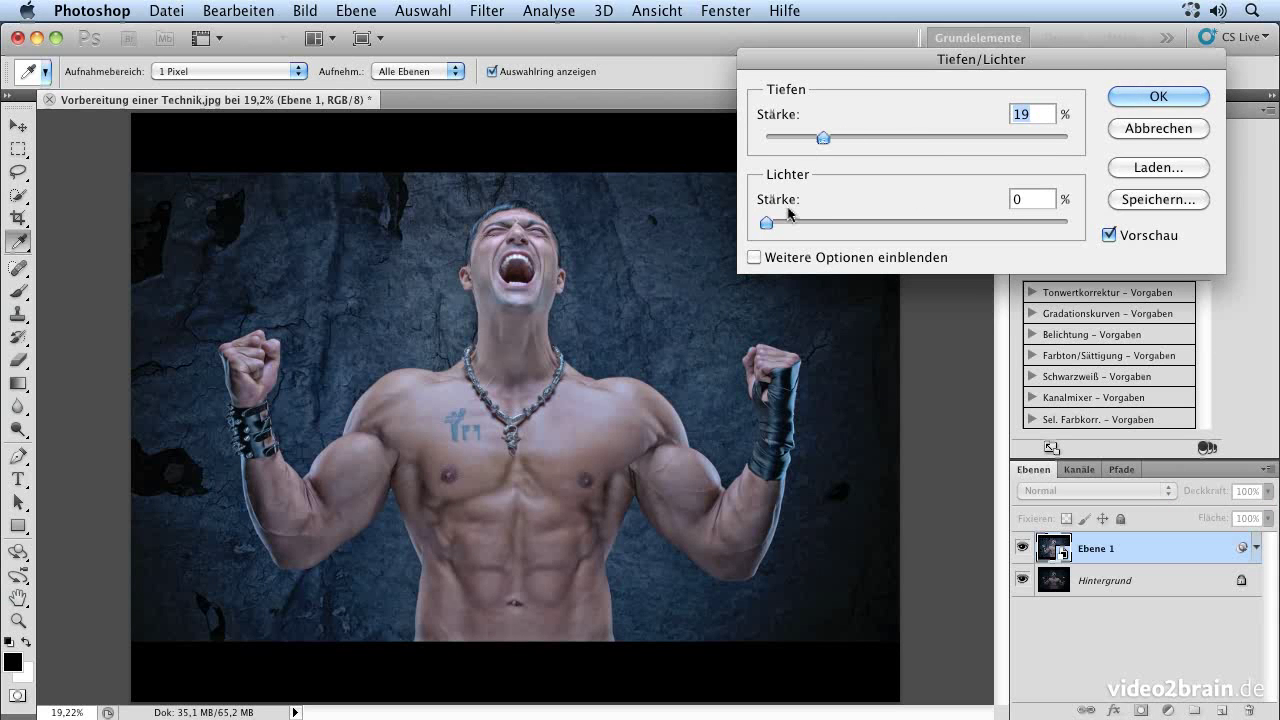
{"action": "left_click", "coordinate": [1128, 104]}
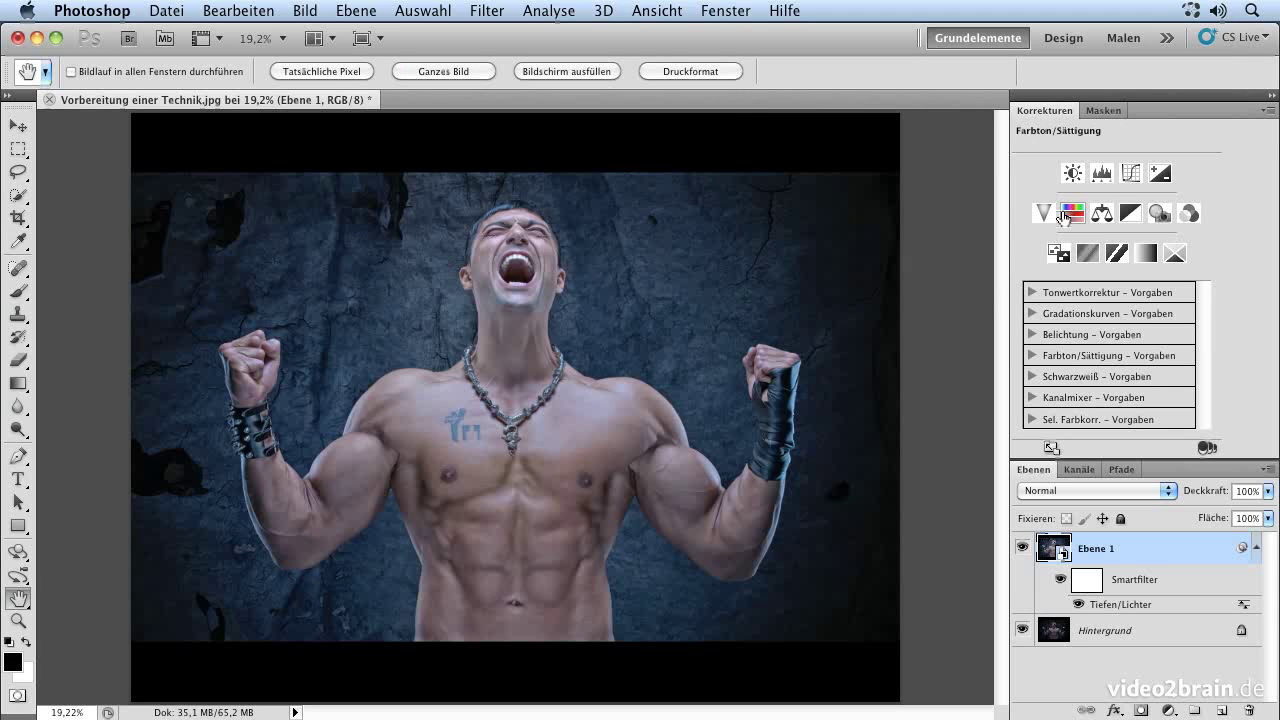
Step: Add a Soft Light Hue/Saturation layer colourised at hue 190, then select Ebene 1
{"action": "left_click", "coordinate": [1072, 216], "text": "alt"}
{"action": "left_click_drag", "start_coordinate": [881, 33], "coordinate": [773, 41]}
{"action": "left_click", "coordinate": [822, 150]}
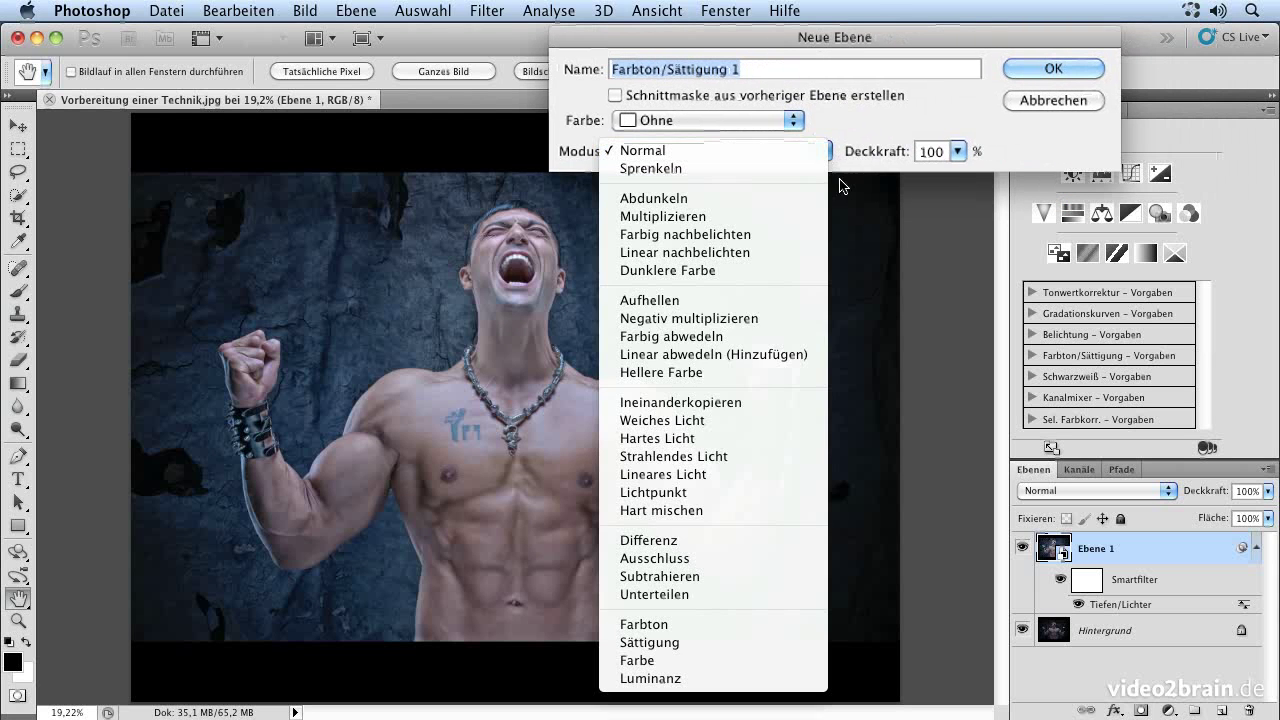
{"action": "left_click", "coordinate": [704, 420]}
{"action": "left_click", "coordinate": [1053, 69]}
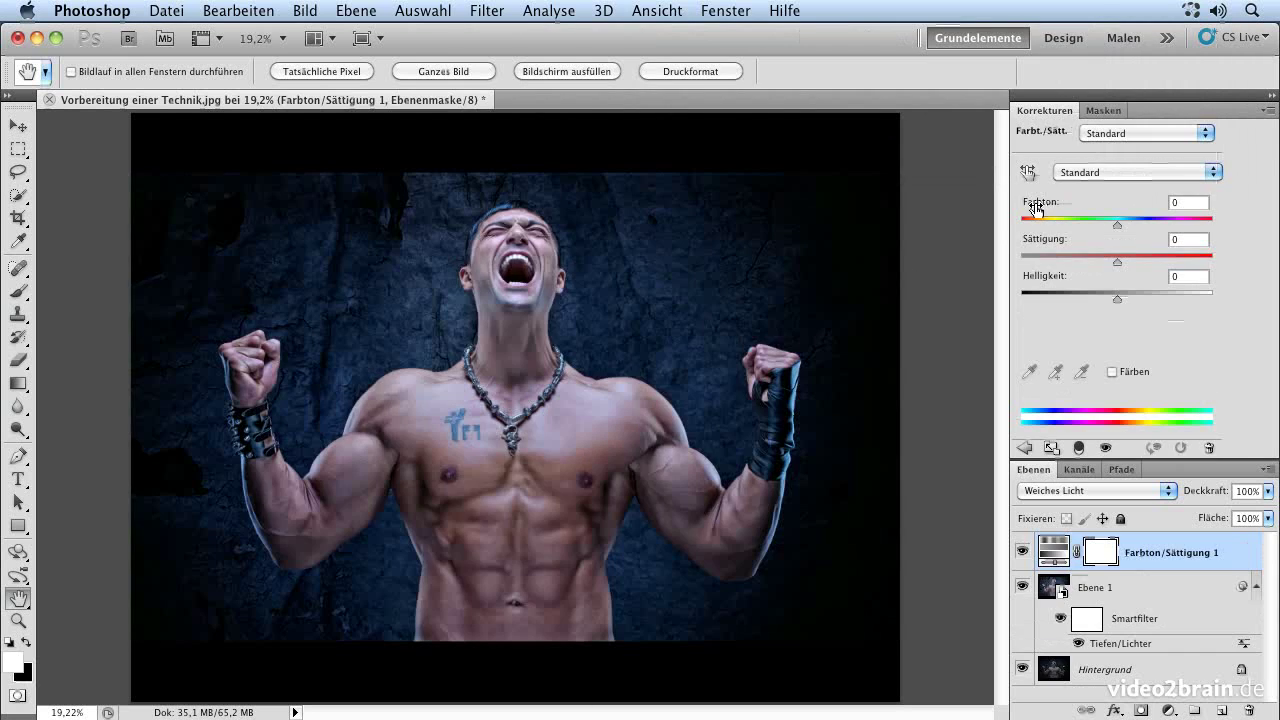
{"action": "left_click", "coordinate": [1111, 371]}
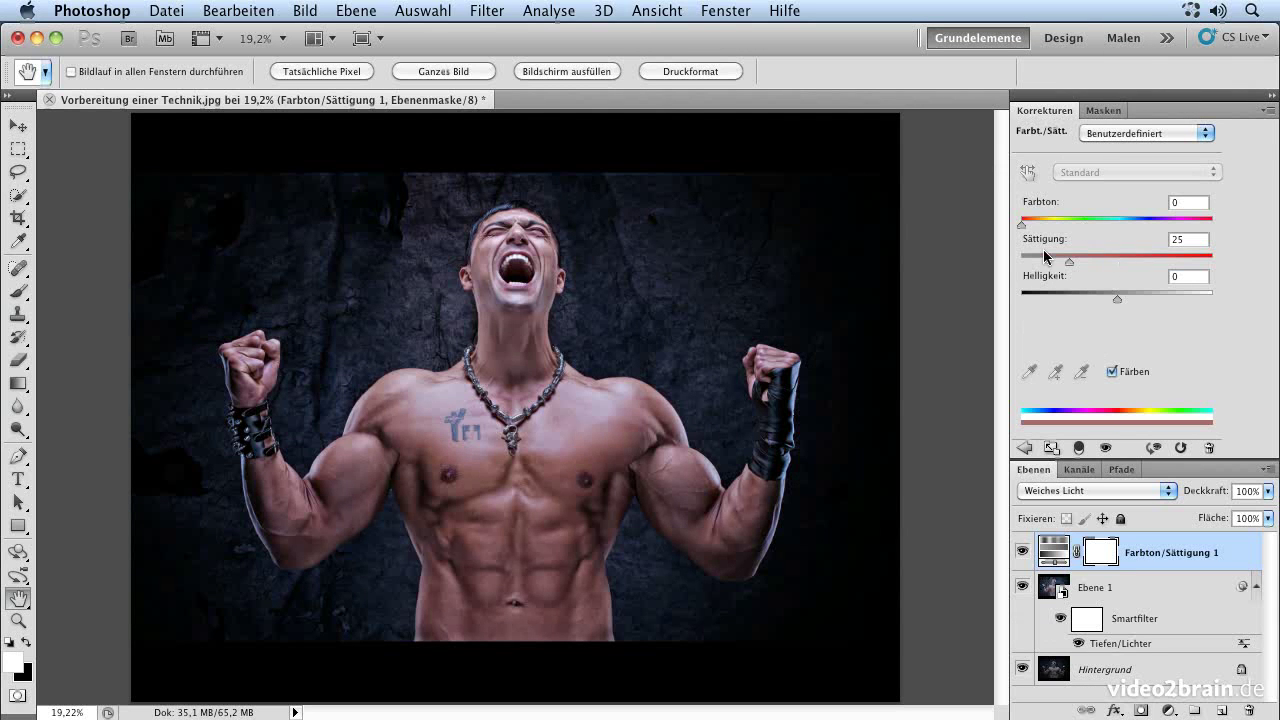
{"action": "left_click_drag", "start_coordinate": [1019, 226], "coordinate": [1122, 225]}
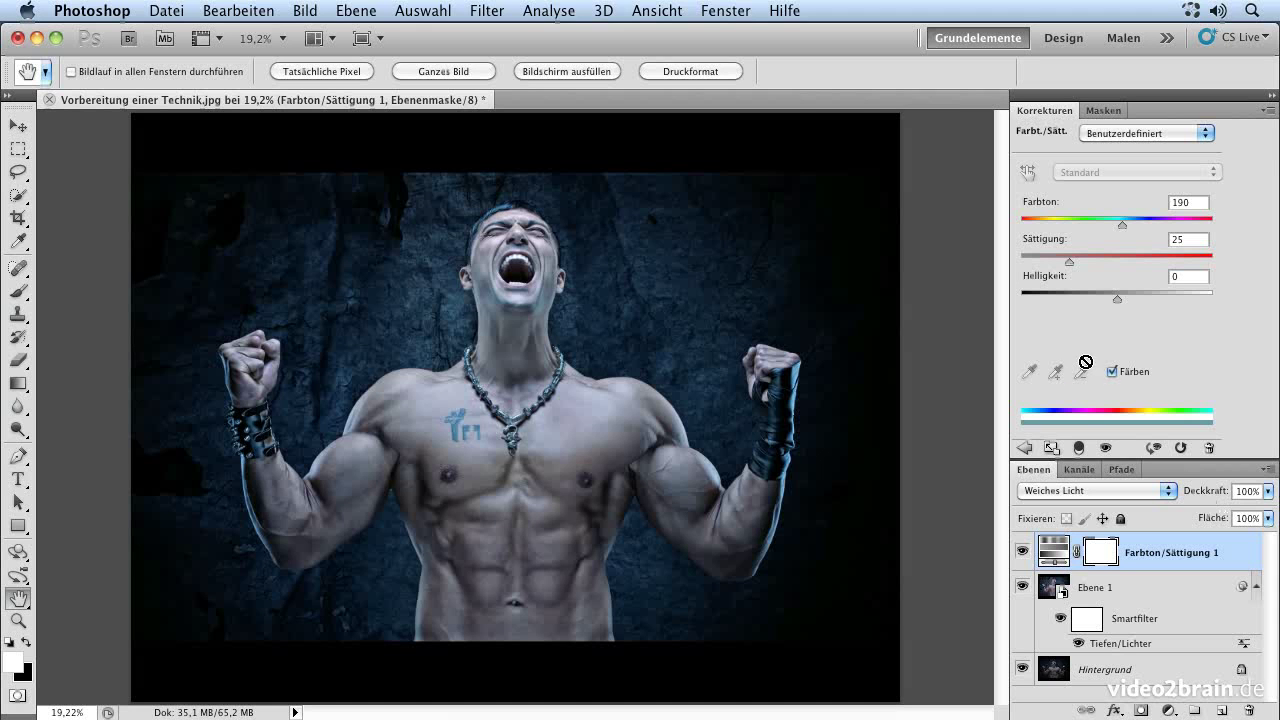
{"action": "left_click", "coordinate": [1165, 592]}
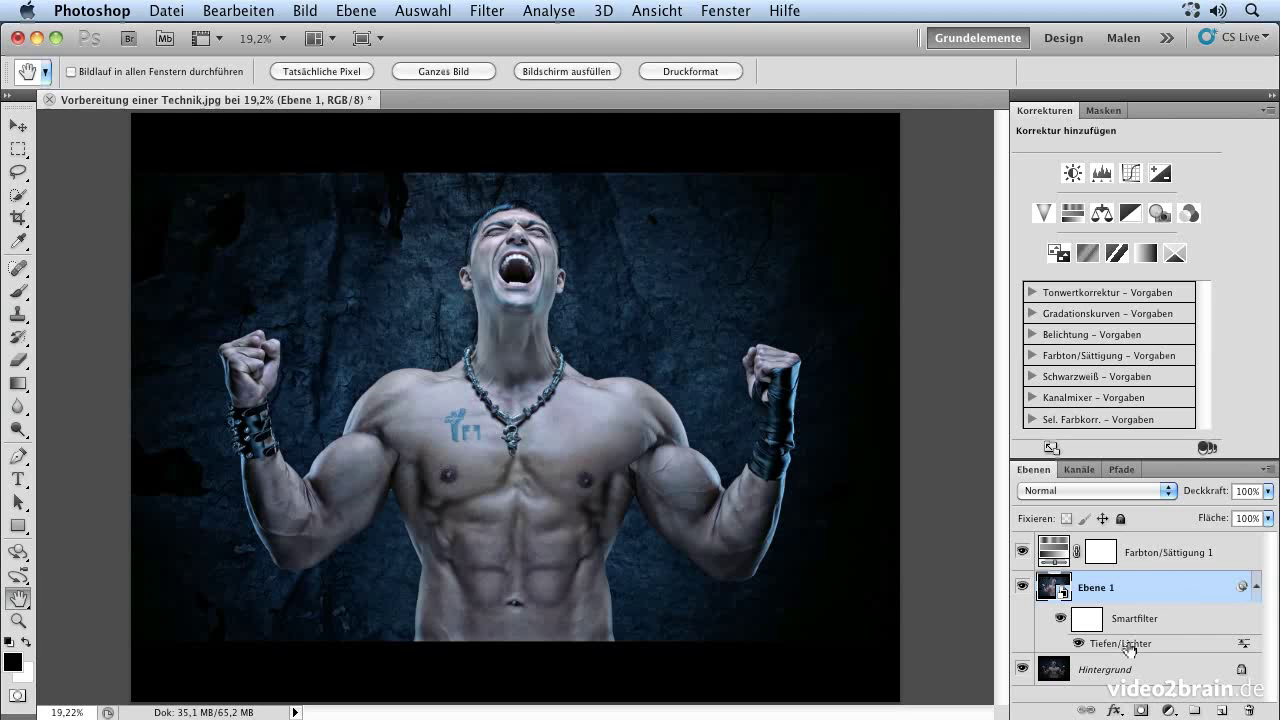
Step: Lower Ebene 1's opacity to 73% and compare the tinted result against the original
{"action": "mouse_move", "coordinate": [1214, 497]}
{"action": "left_mouse_down"}
{"action": "mouse_move", "coordinate": [1168, 498]}
{"action": "mouse_move", "coordinate": [1195, 500]}
{"action": "left_mouse_up"}
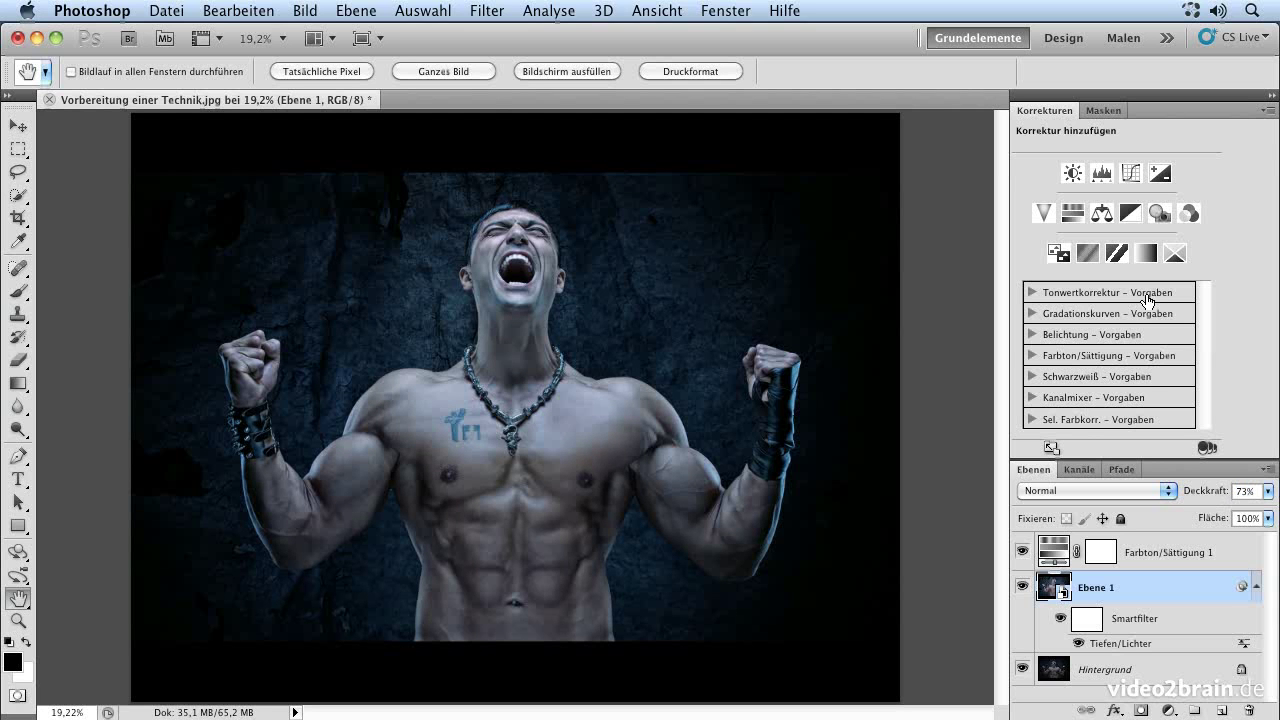
{"action": "left_click", "coordinate": [1043, 557]}
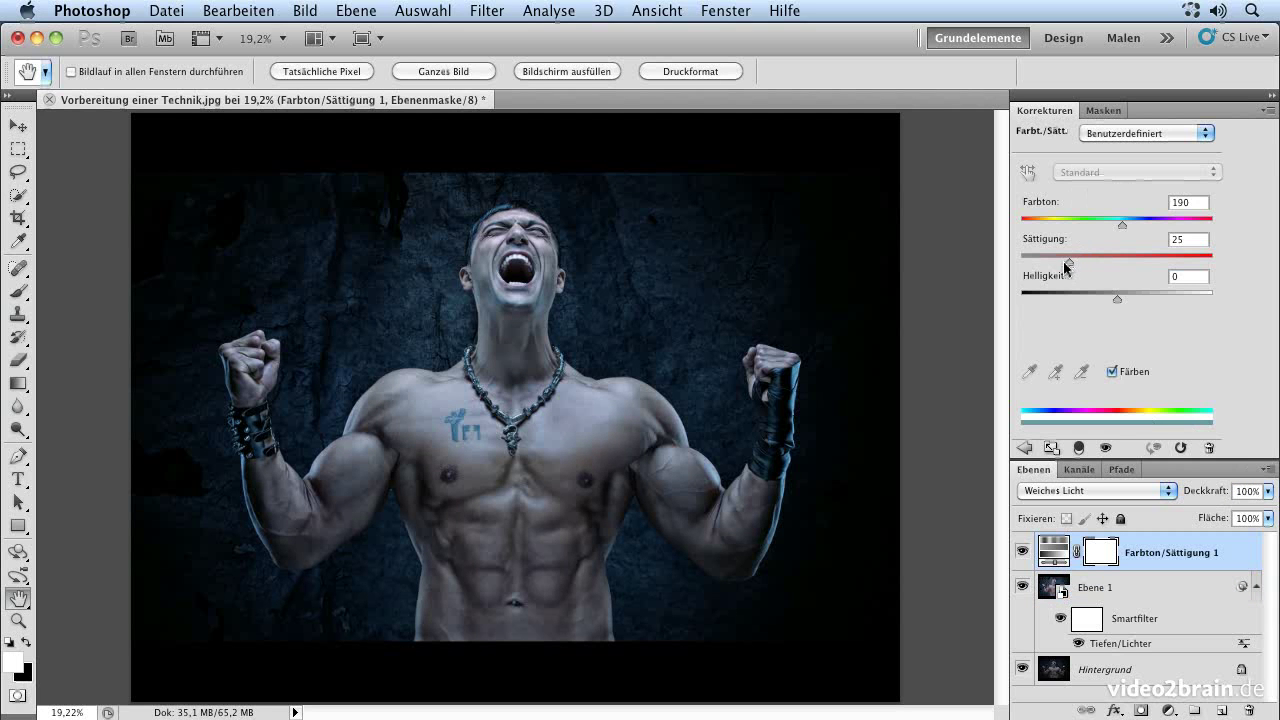
{"action": "left_click", "coordinate": [1022, 669], "text": "alt"}
{"action": "left_click", "coordinate": [1022, 669], "text": "alt"}
{"action": "left_click", "coordinate": [1025, 447]}
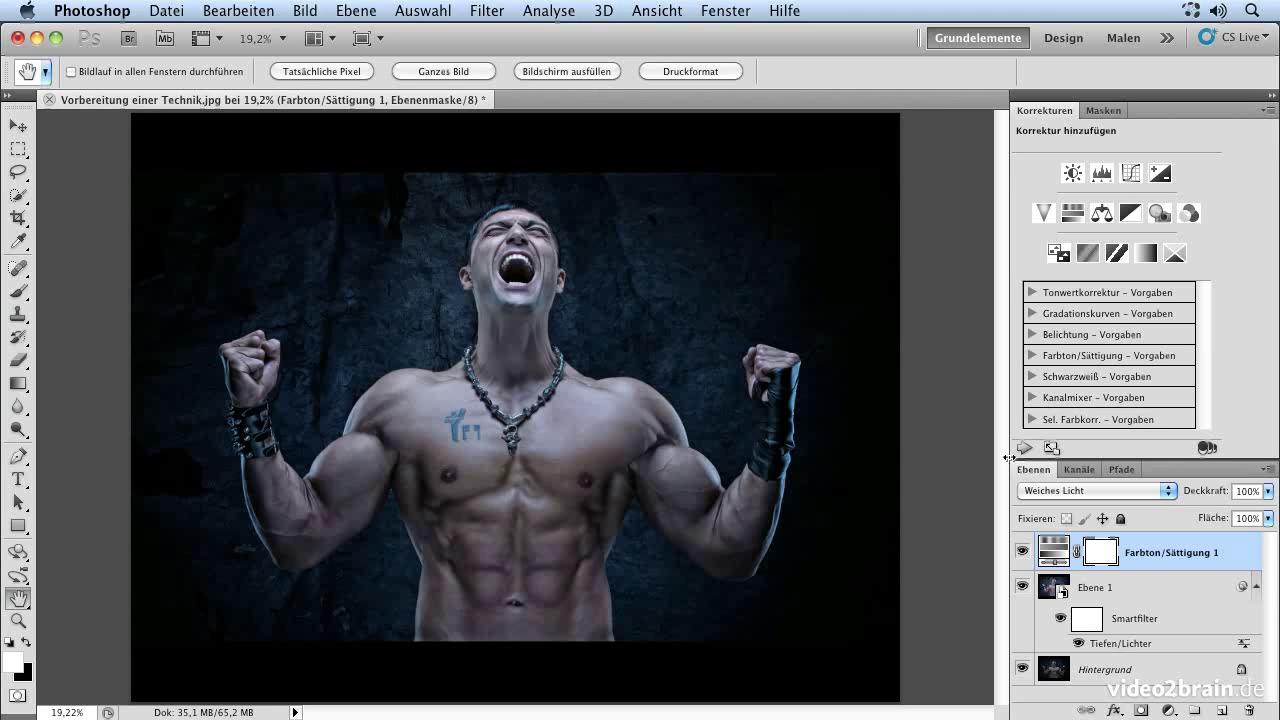
{"action": "left_click", "coordinate": [1145, 590]}
{"action": "left_click", "coordinate": [1021, 552]}
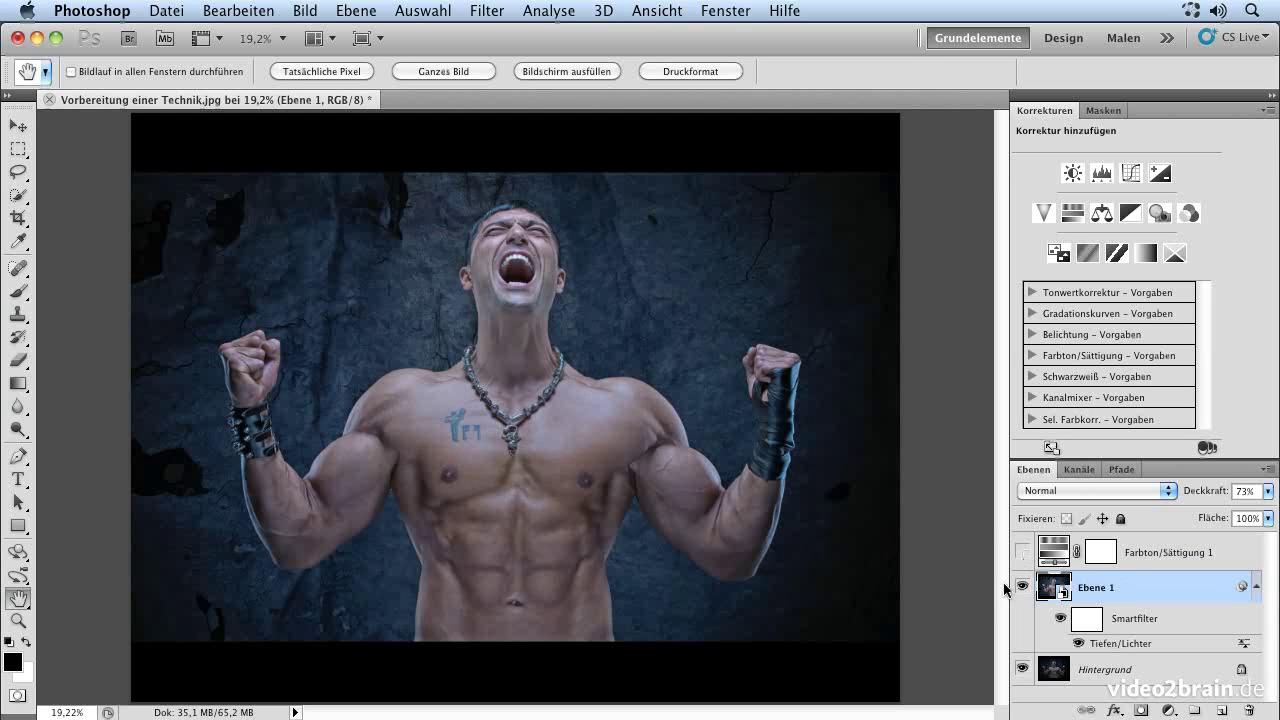
{"action": "left_click", "coordinate": [1020, 553]}
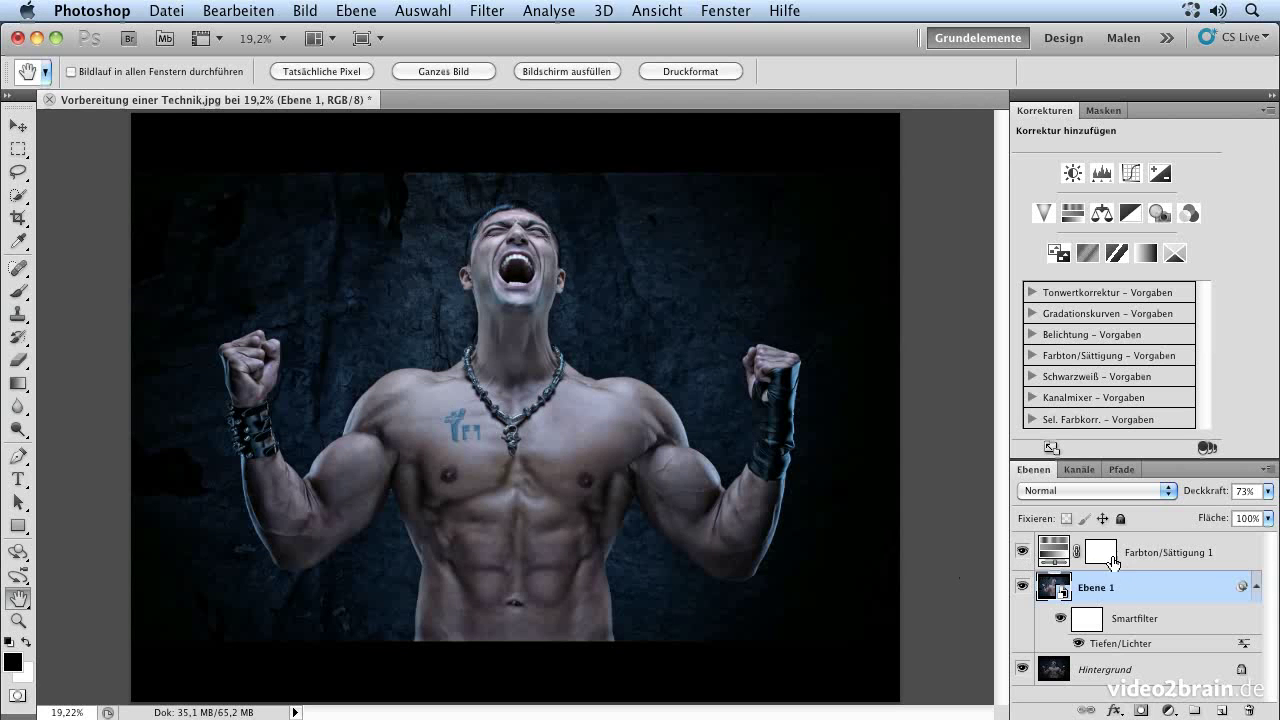
{"action": "left_click", "coordinate": [1020, 553]}
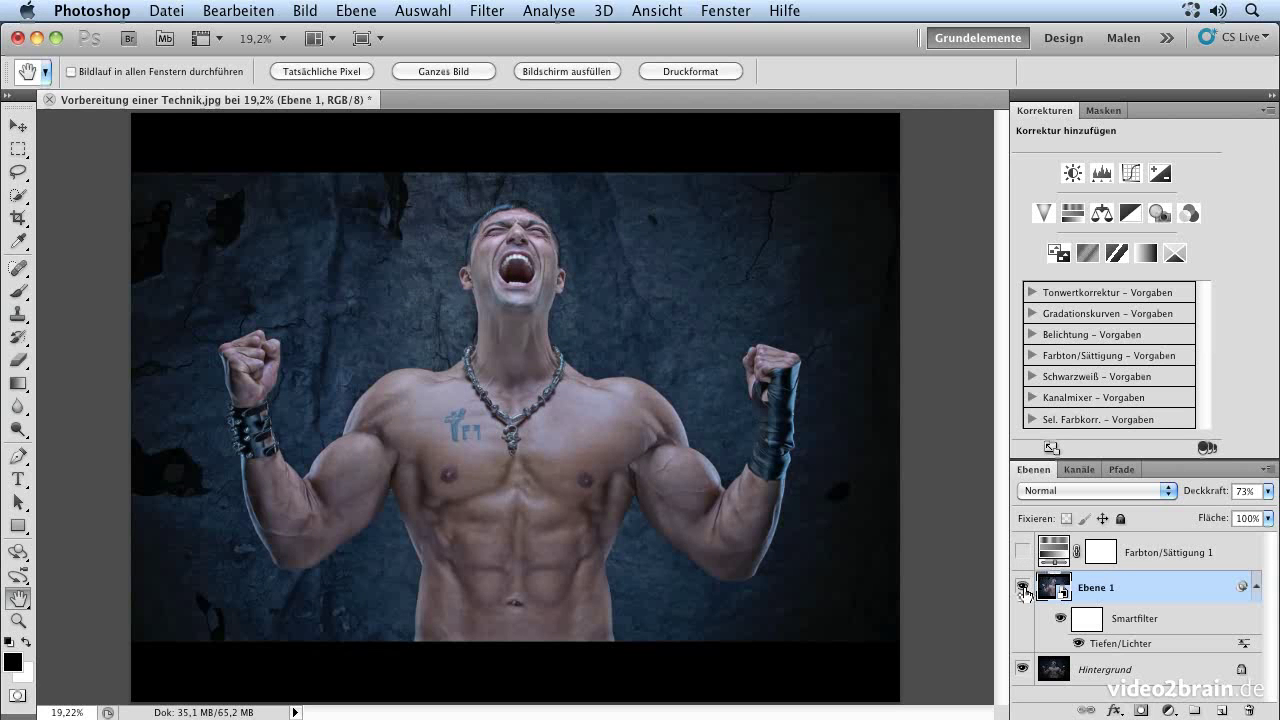
{"action": "left_click", "coordinate": [1021, 553]}
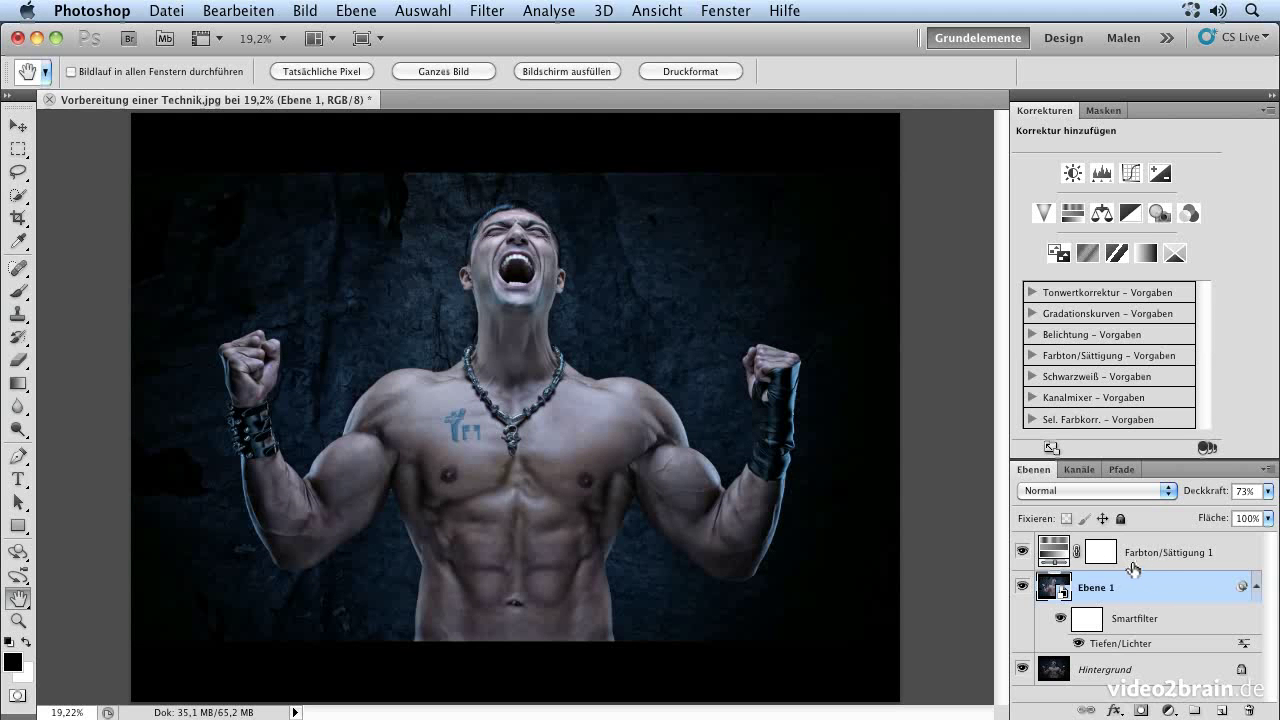
Step: Shift the Farbton/Sättigung 1 hue to 68 and toggle layer visibility to compare
{"action": "left_click", "coordinate": [1108, 556]}
{"action": "left_click_drag", "start_coordinate": [1122, 225], "coordinate": [1057, 225]}
{"action": "left_click", "coordinate": [1022, 669]}
{"action": "left_click", "coordinate": [1022, 669]}
{"action": "left_click", "coordinate": [1022, 669]}
{"action": "left_click", "coordinate": [1022, 669]}
{"action": "left_click", "coordinate": [1023, 671]}
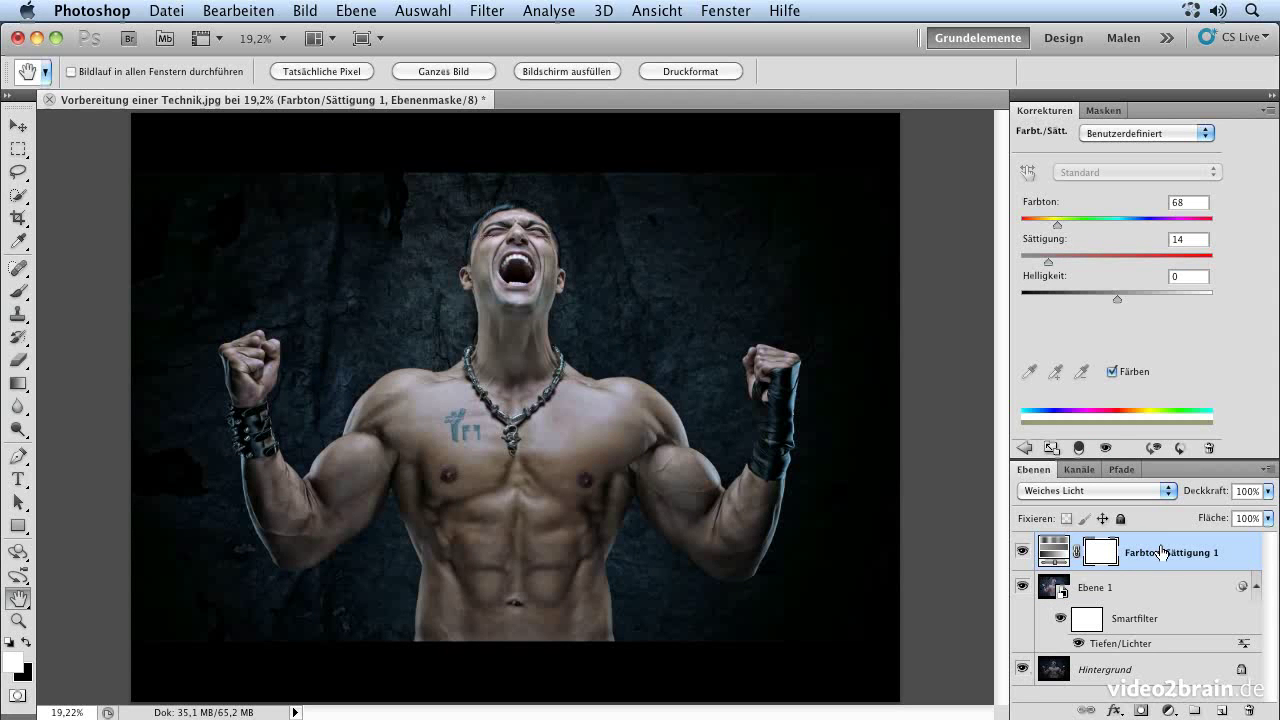